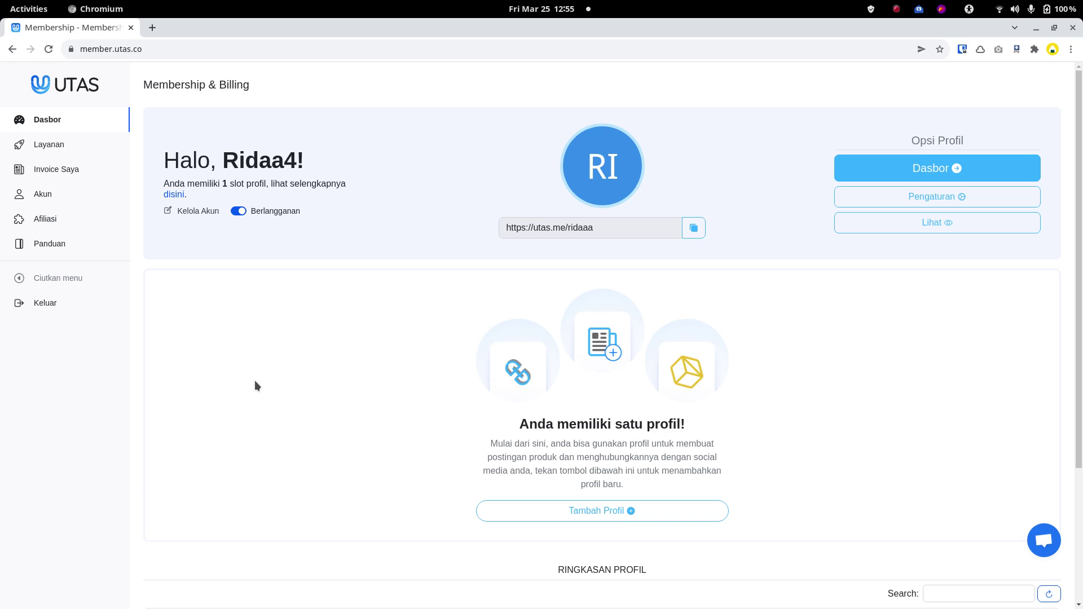
left_click(131, 48)
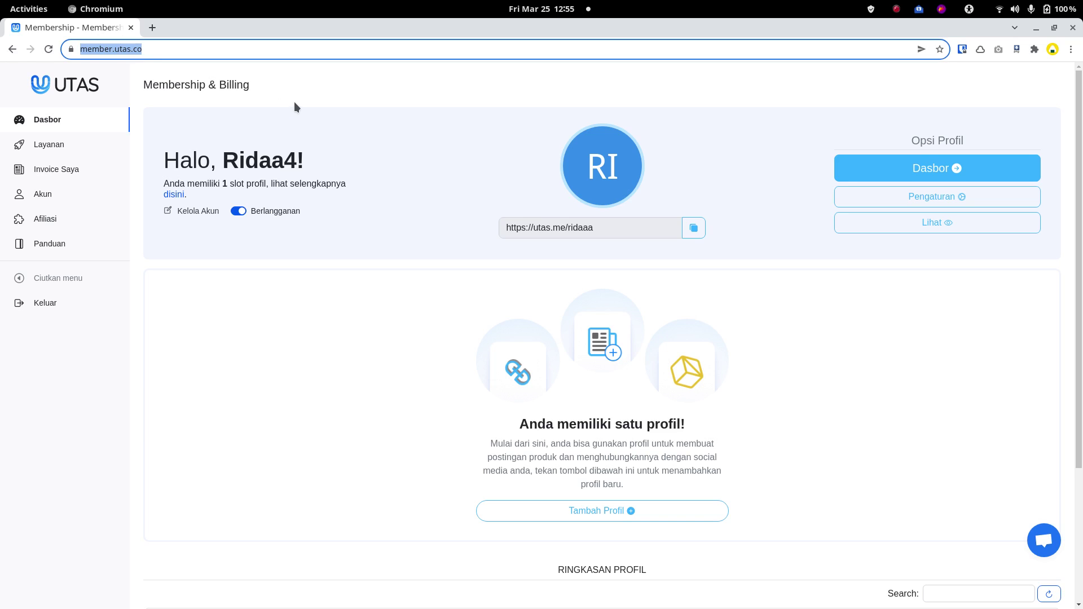
left_click_drag(153, 85, 276, 89)
left_click(275, 89)
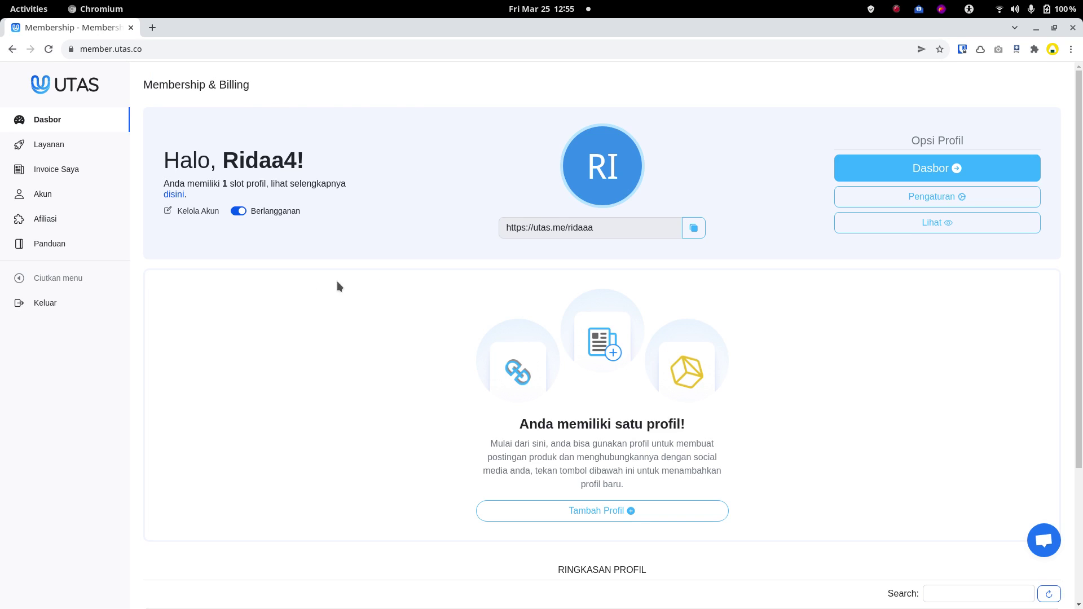
Open the upgrade page for the Influencer - Bulanan profile listed under Layanan.
left_click(59, 148)
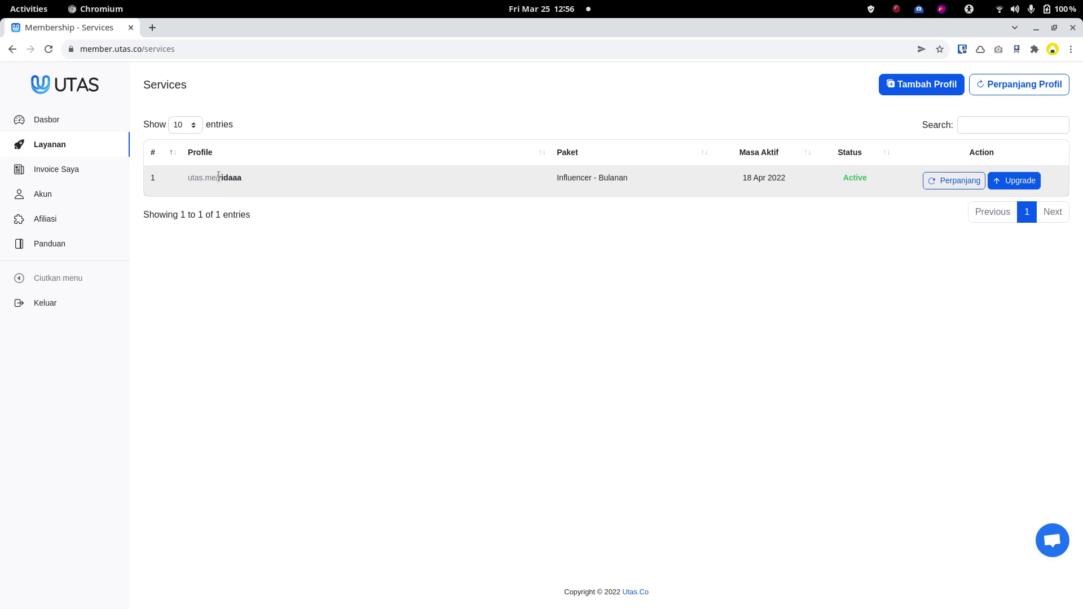
left_click_drag(219, 177, 247, 180)
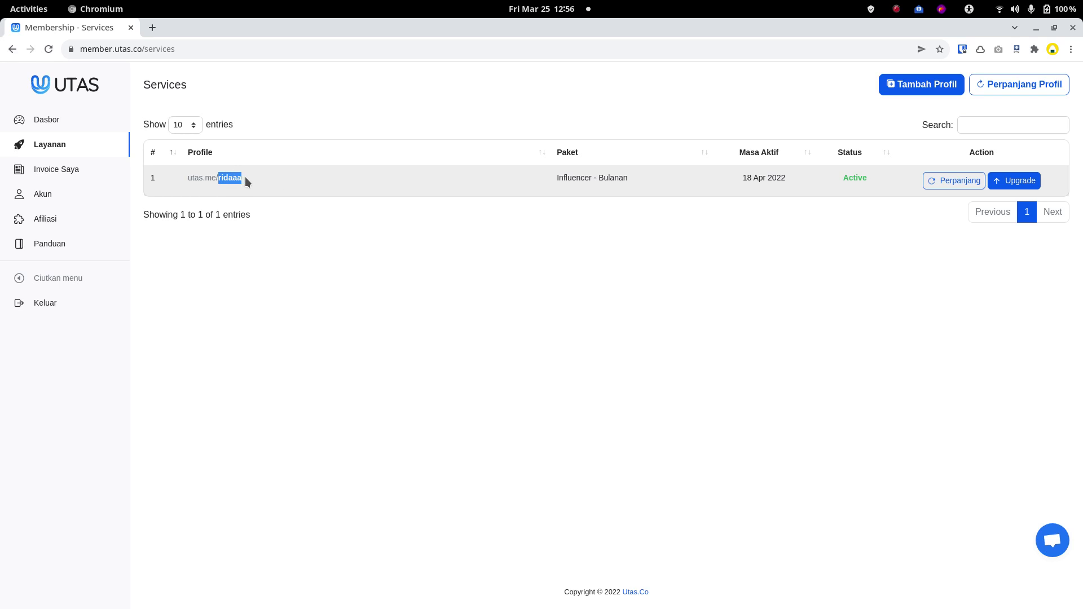
left_click(521, 229)
left_click_drag(554, 178, 631, 178)
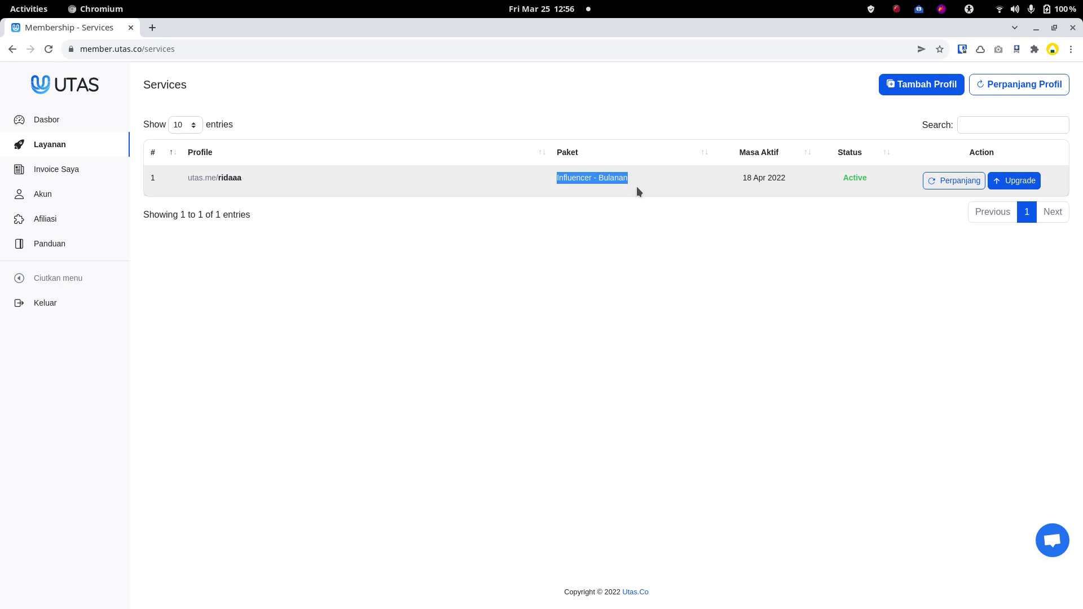
left_click(635, 186)
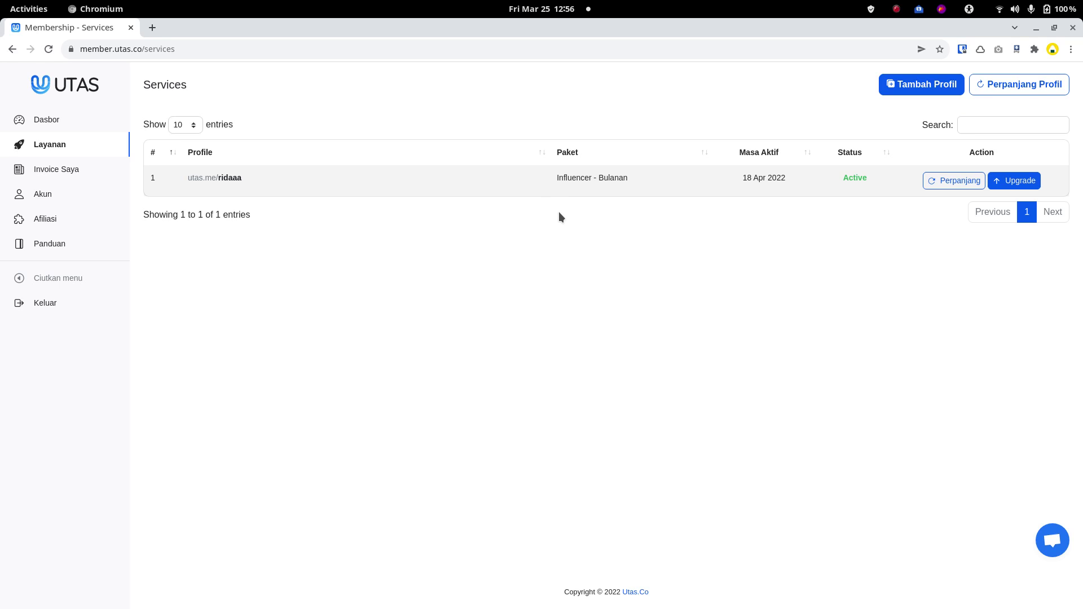
left_click(1023, 185)
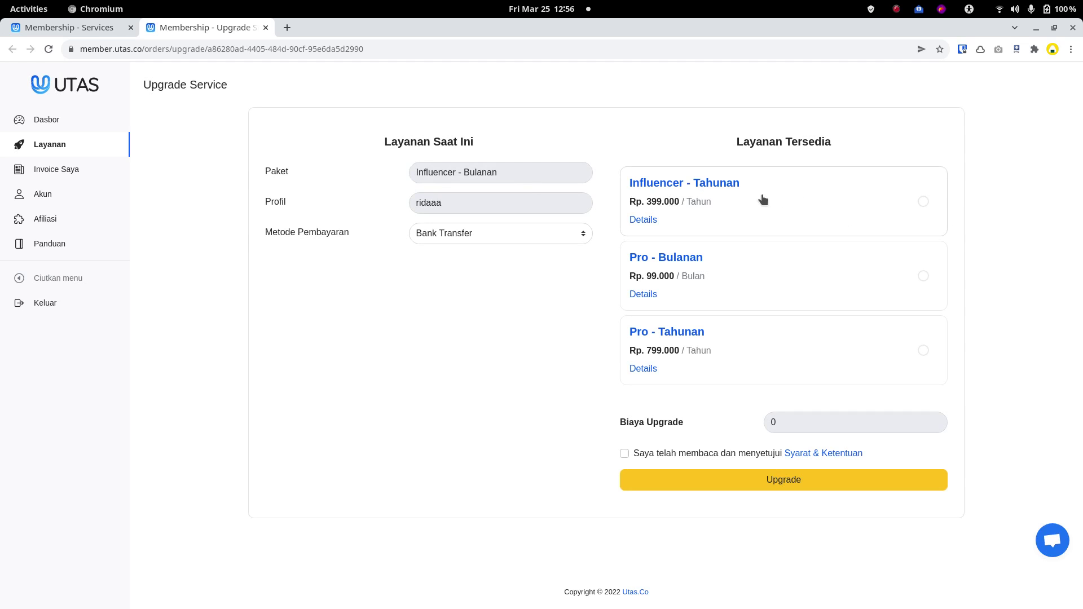
Compare the upgrade costs of Influencer - Tahunan, Pro - Bulanan and Pro - Tahunan, and accept the terms and conditions.
left_click(925, 203)
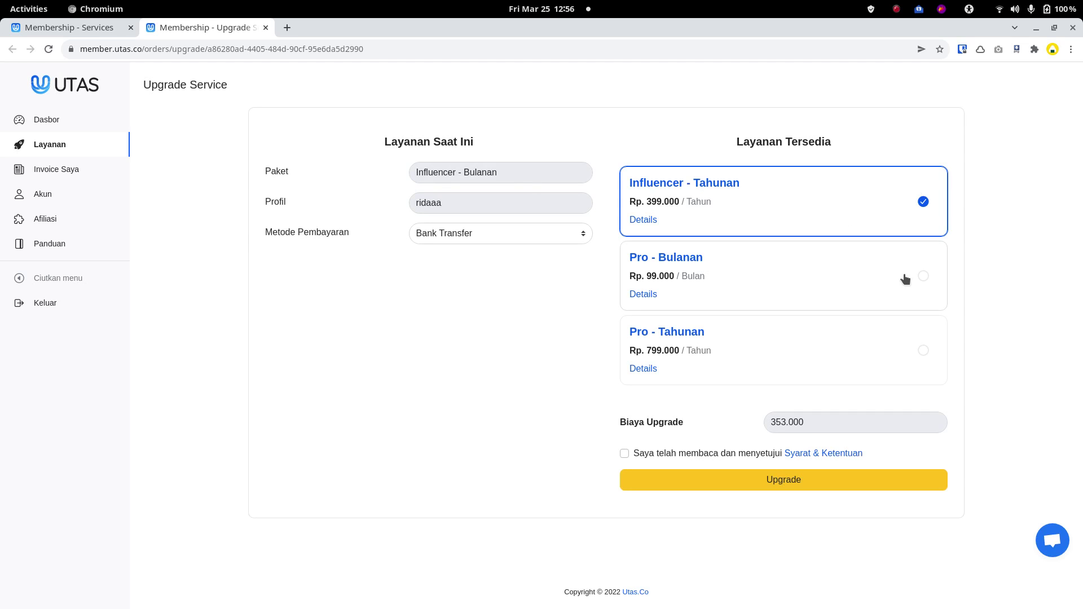
left_click(923, 277)
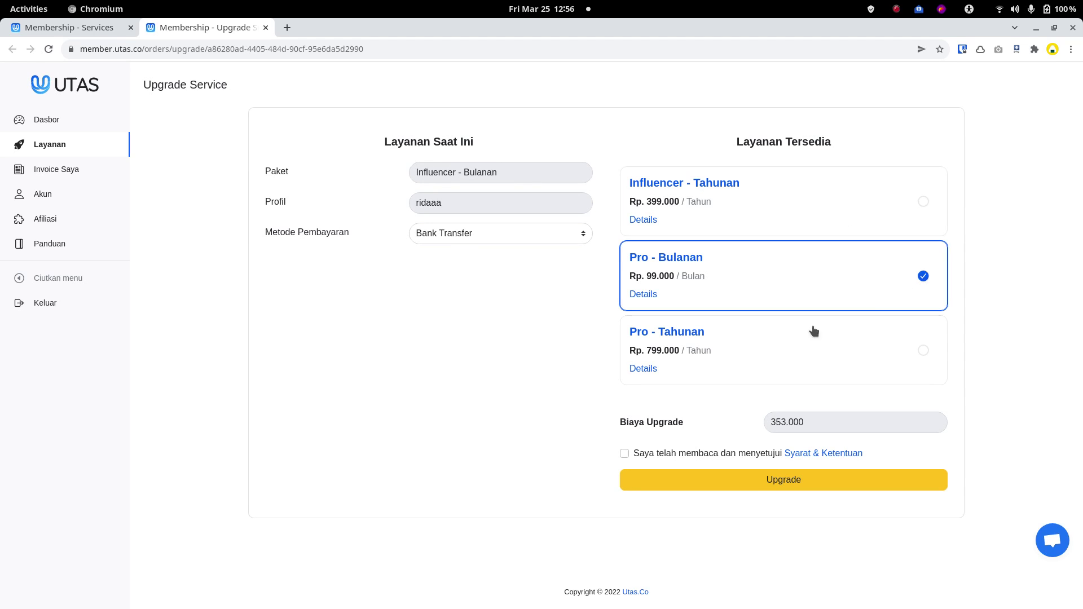
left_click(921, 349)
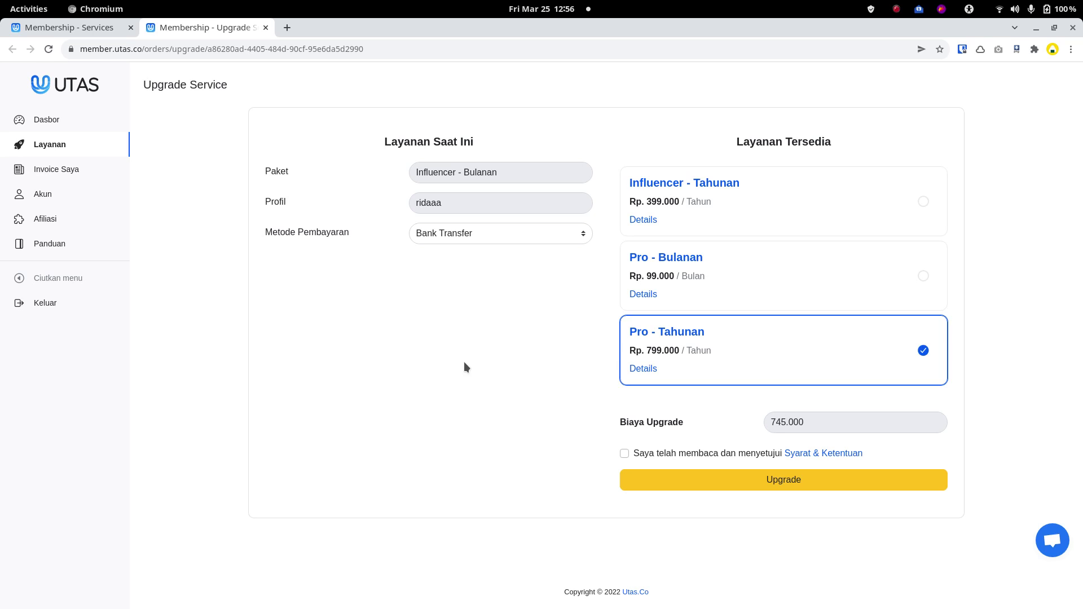
left_click(924, 276)
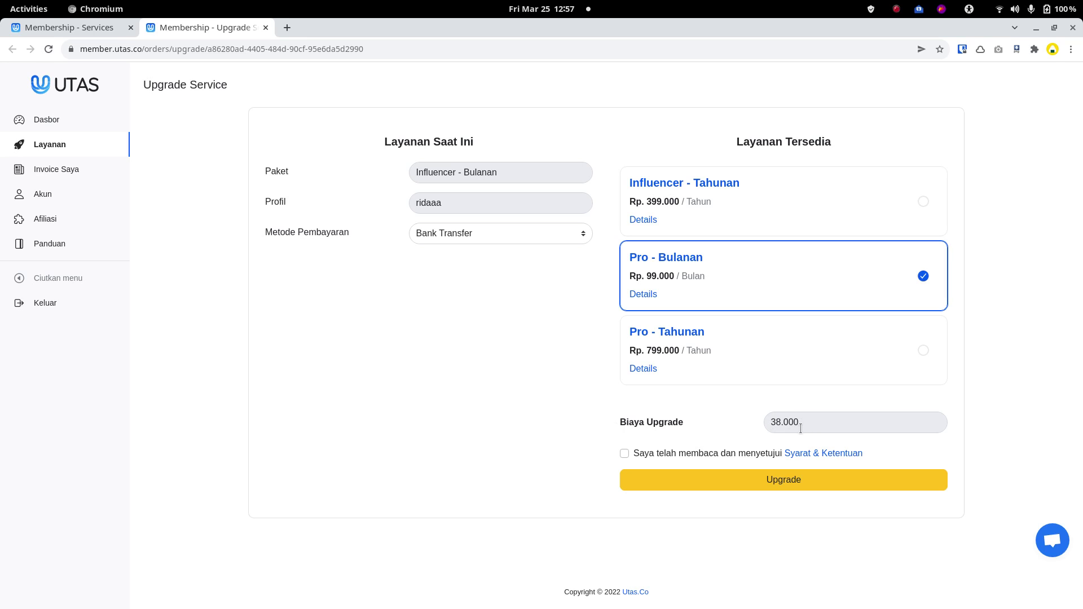
left_click(917, 357)
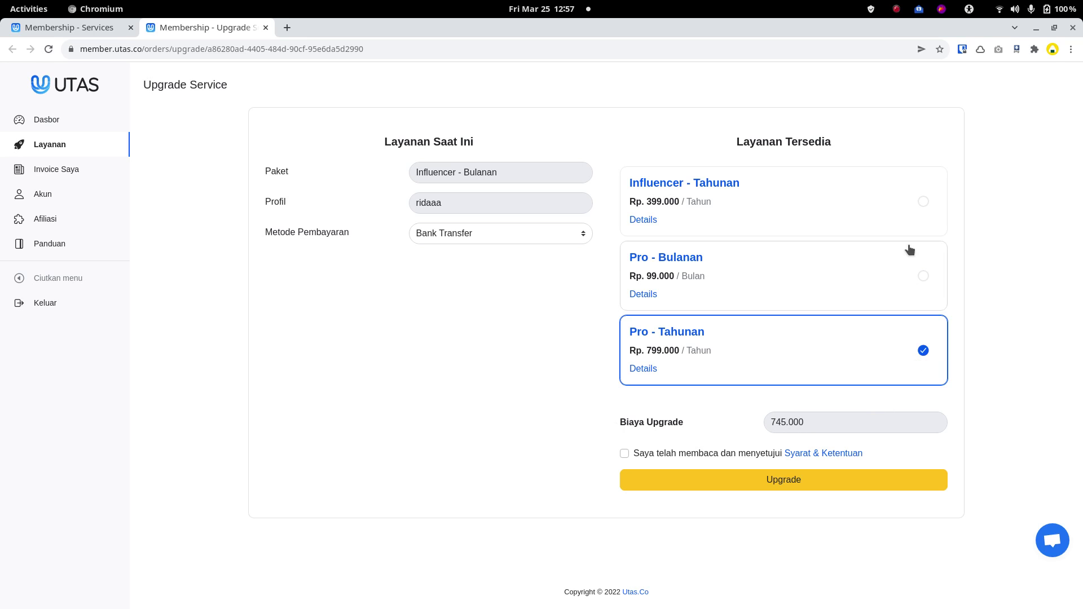
left_click(912, 209)
left_click(919, 278)
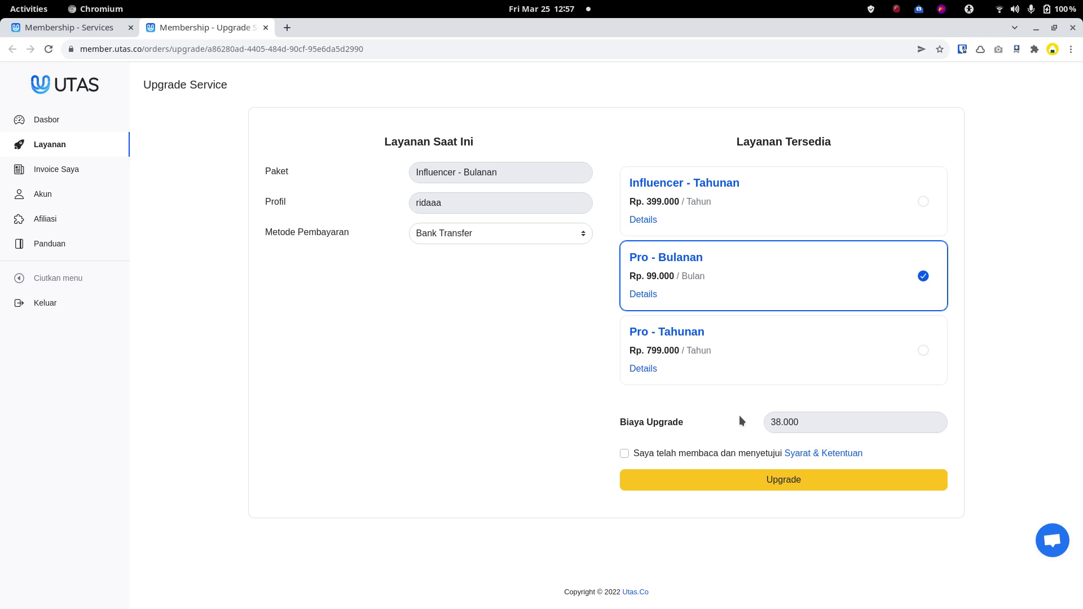
left_click(624, 452)
Recheck the upgrade cost of each available package and submit the upgrade to Pro - Bulanan.
left_click(906, 341)
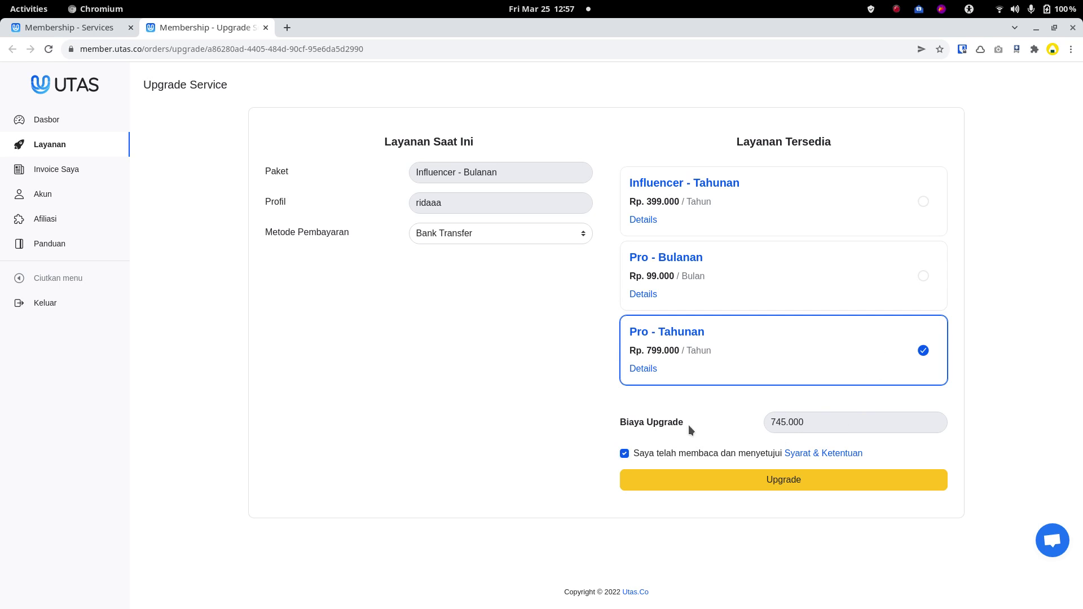
left_click(795, 289)
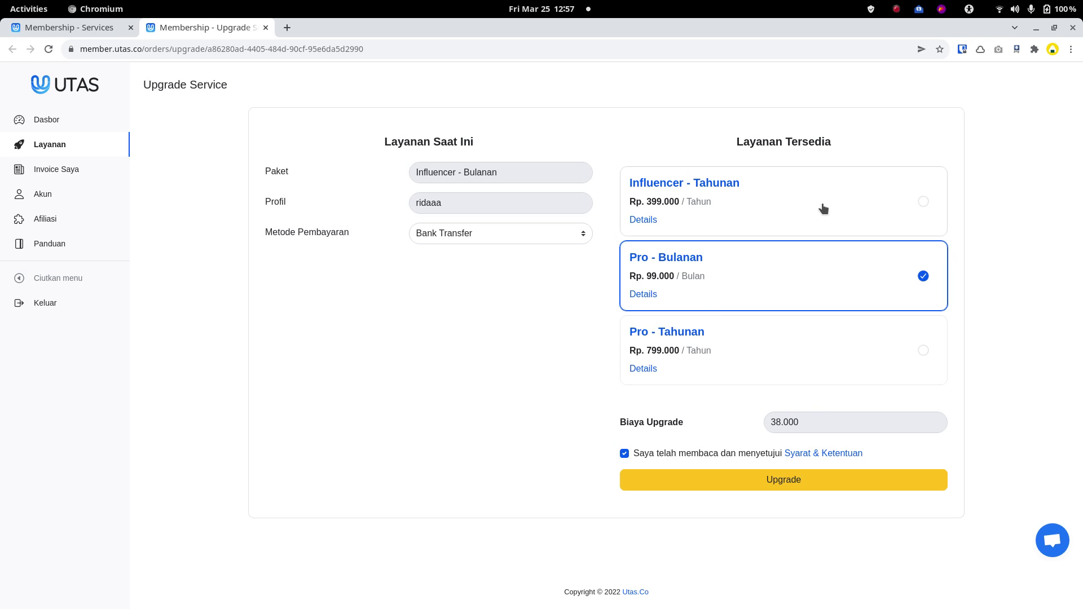
left_click(821, 221)
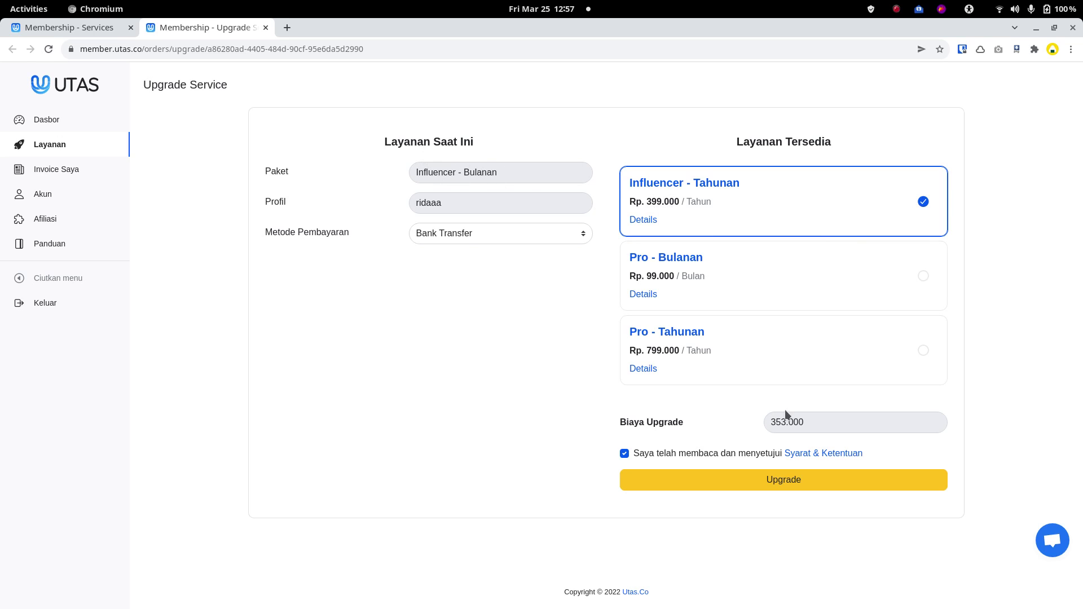
left_click(924, 277)
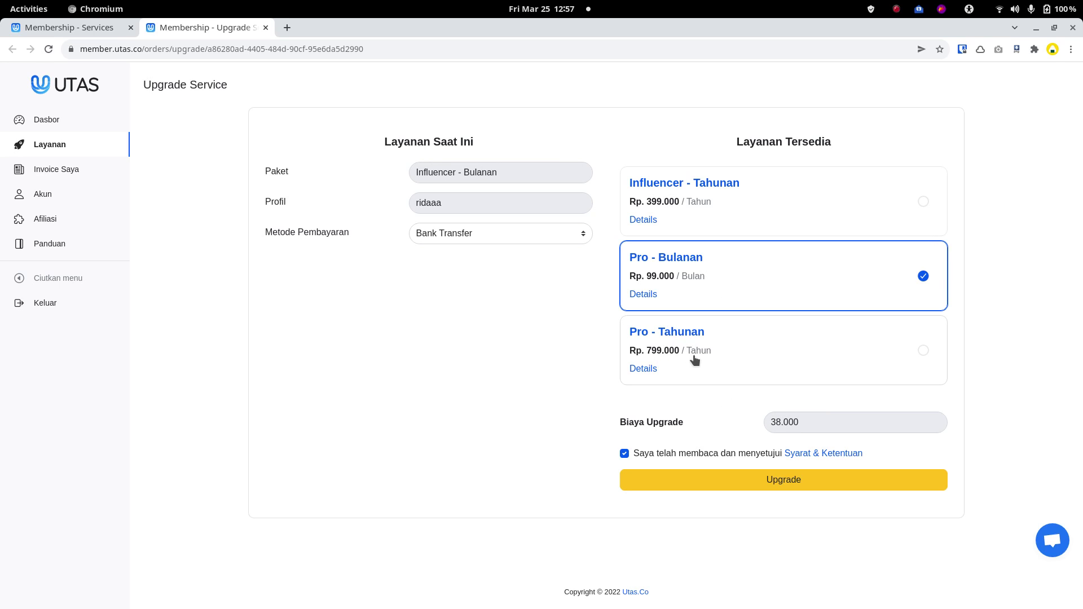
left_click(855, 372)
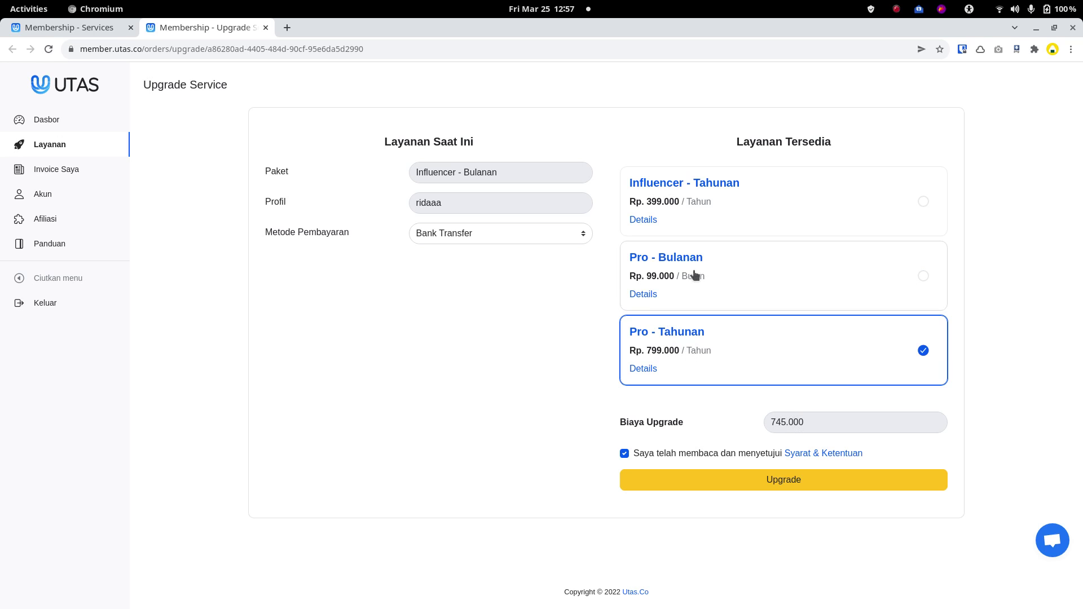
left_click(924, 277)
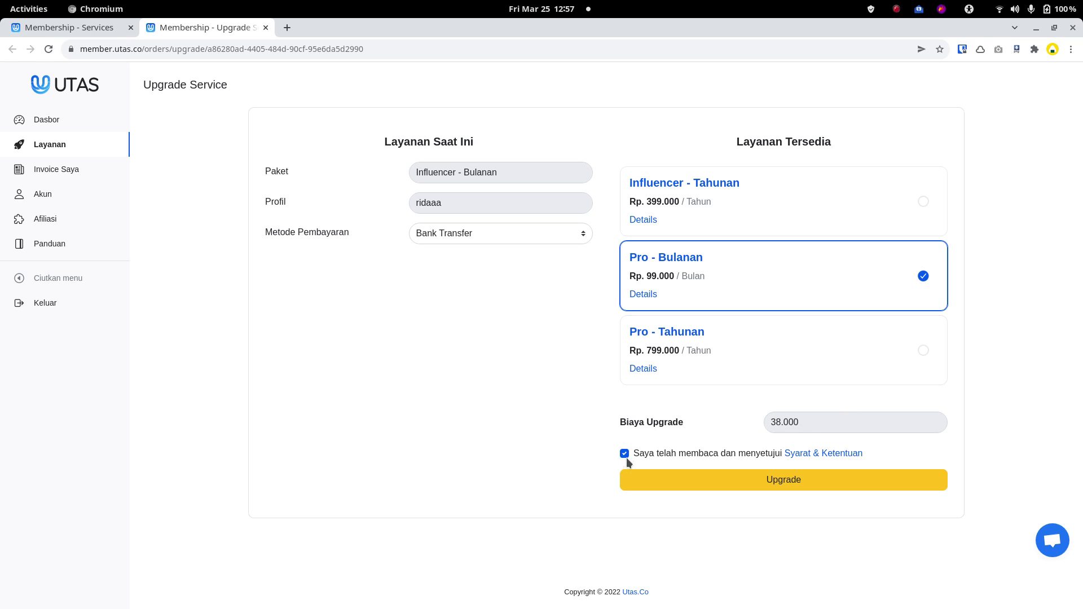
left_click(782, 478)
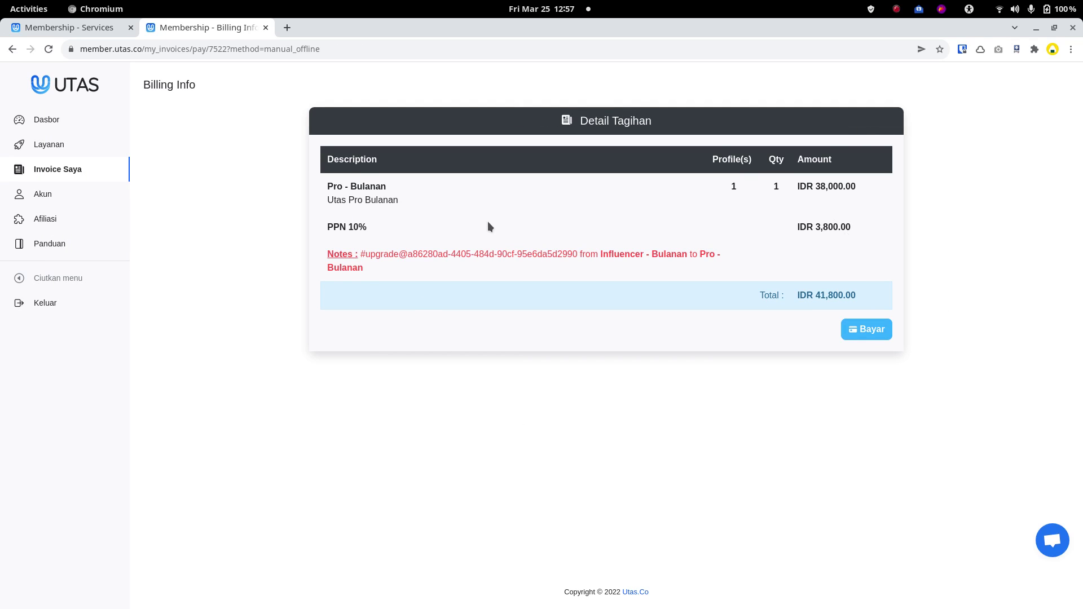
Review the bill's package, its amount, the PPN 10% tax, the upgrade notes and the total.
left_click_drag(346, 190, 388, 201)
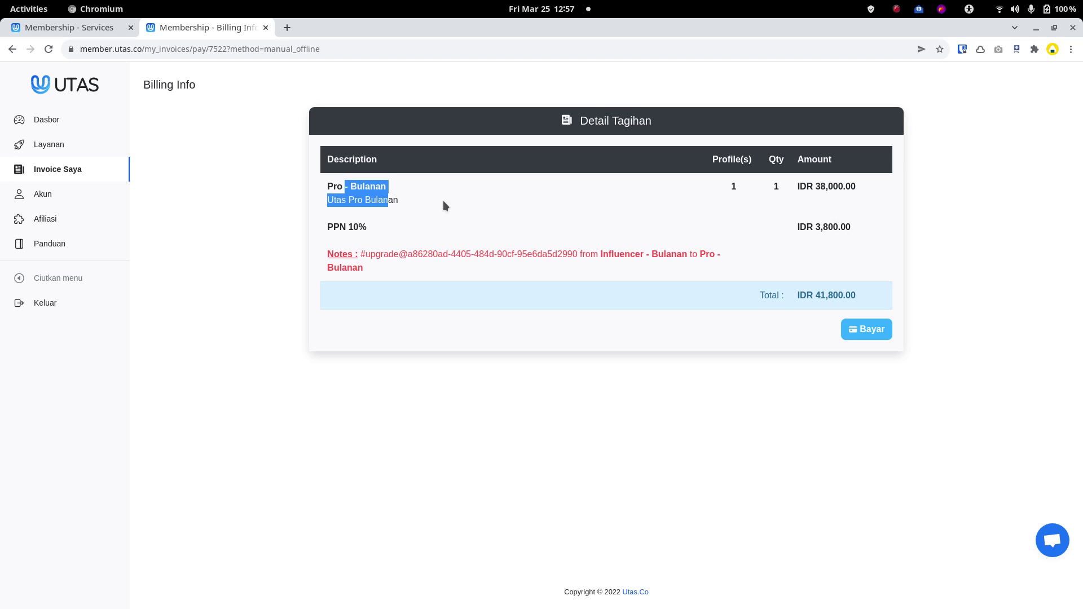
left_click_drag(792, 187, 864, 188)
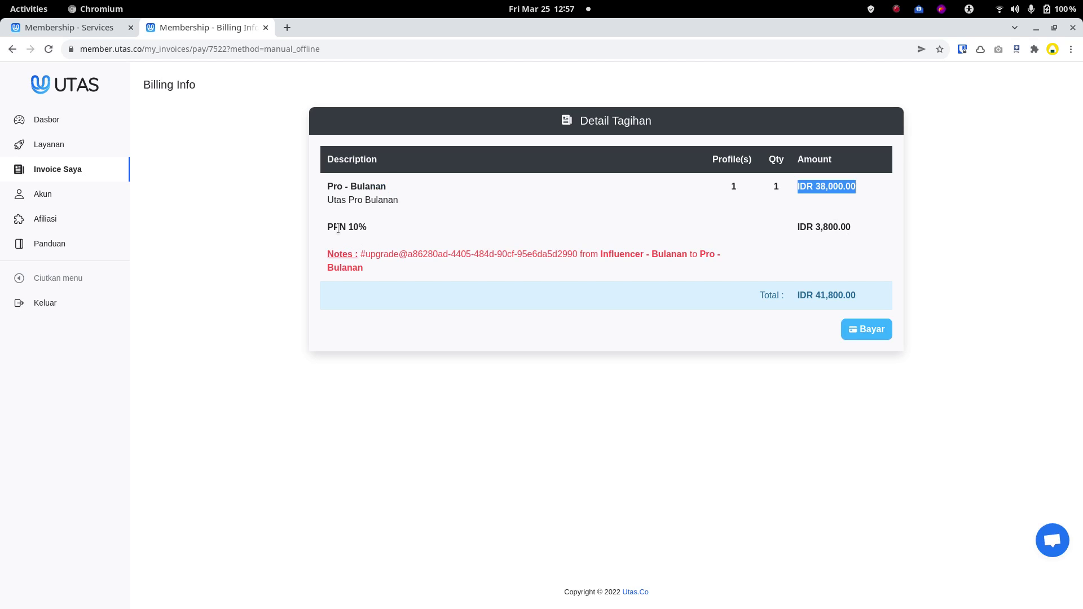
left_click_drag(339, 227, 367, 228)
left_click_drag(806, 227, 876, 231)
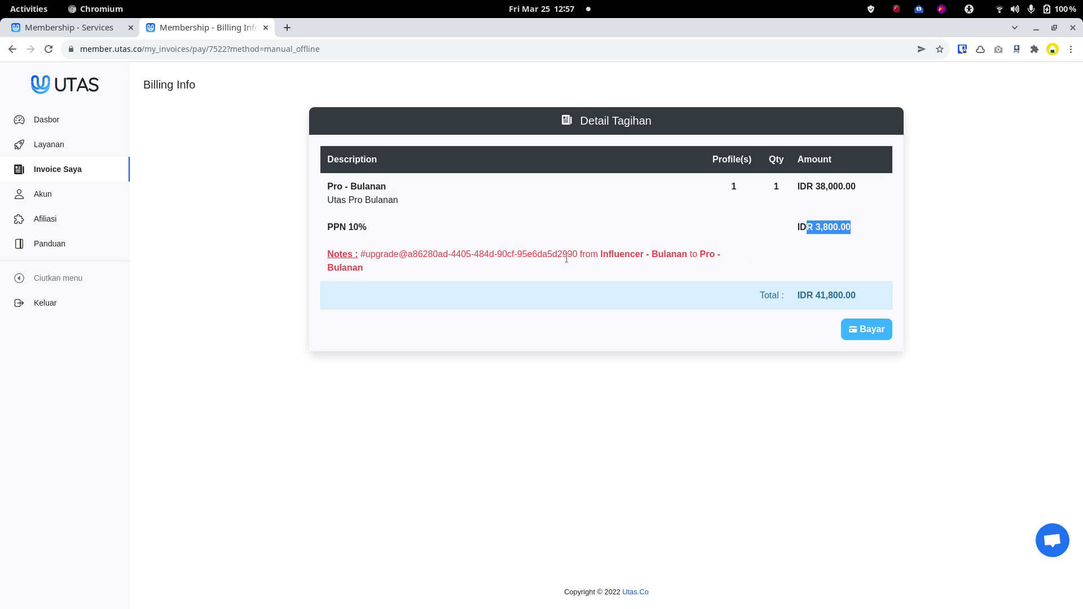
left_click(666, 256)
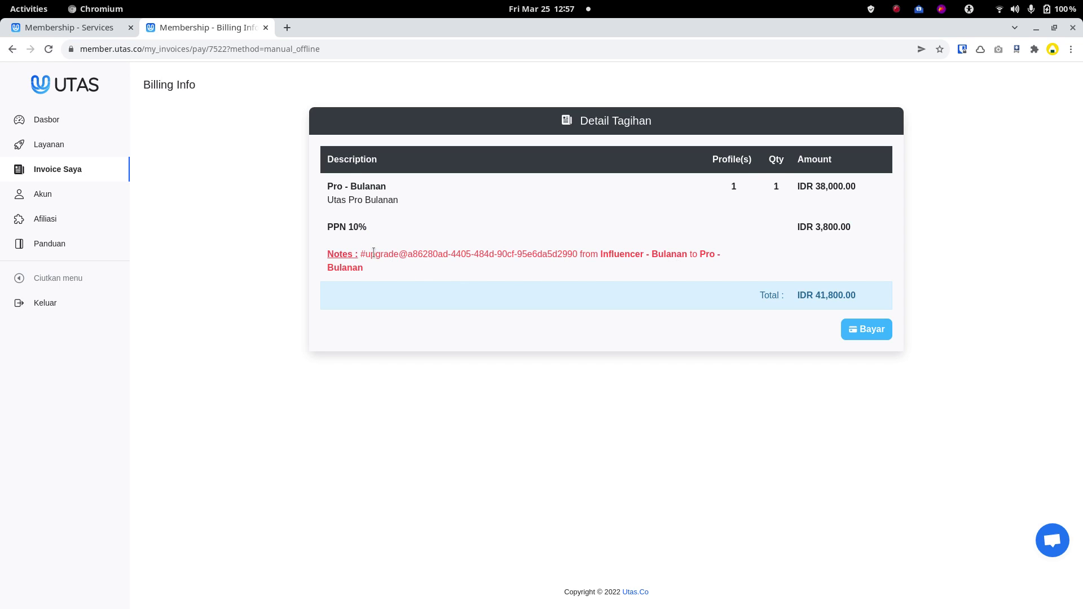
left_click_drag(374, 254, 637, 254)
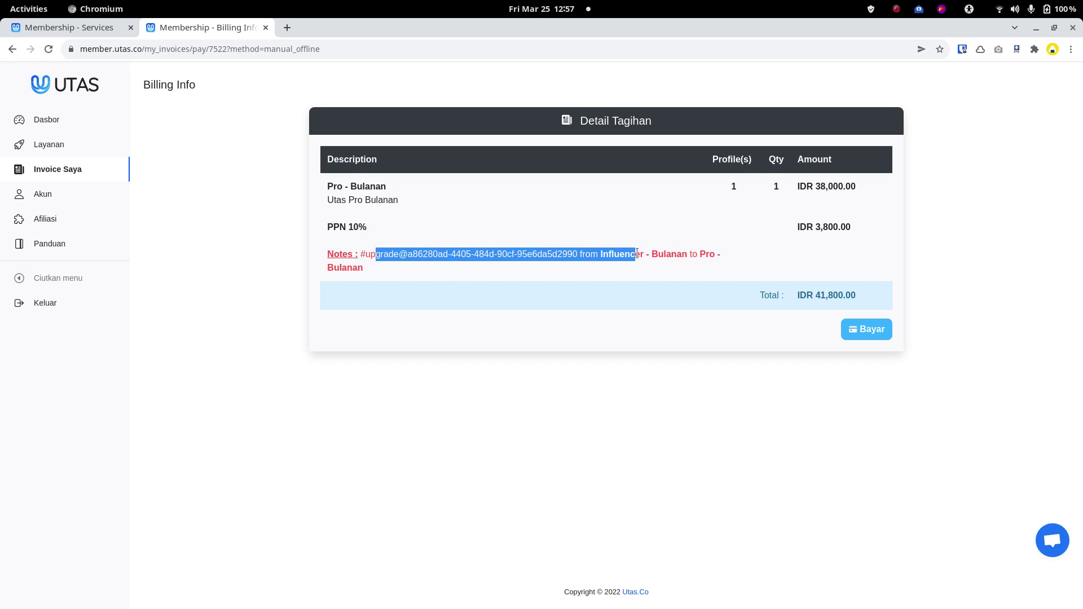
left_click(340, 263)
left_click_drag(432, 255, 687, 255)
left_click(783, 281)
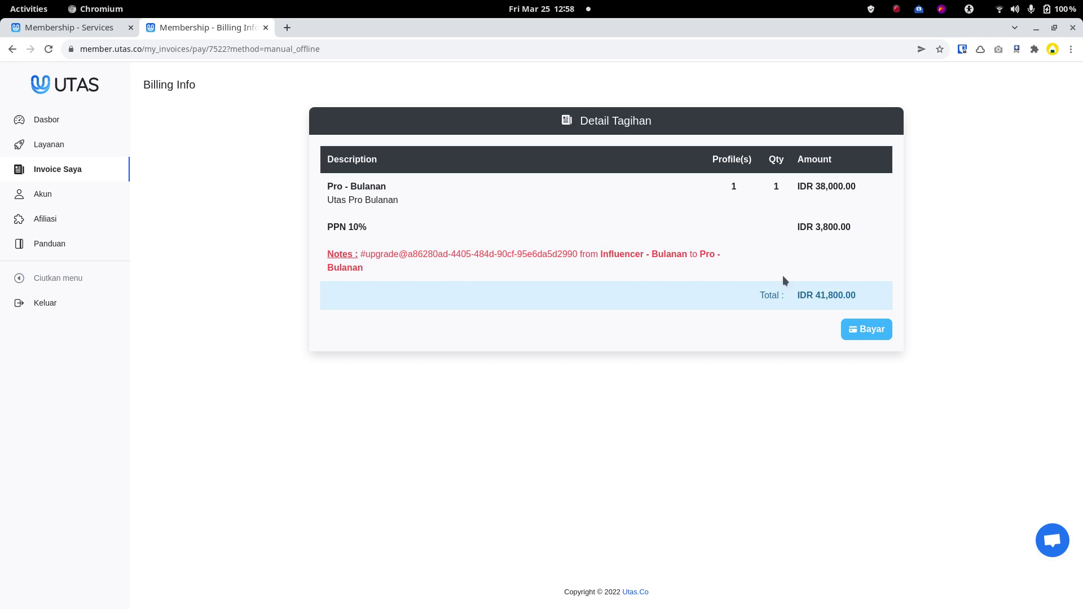
left_click_drag(811, 294, 847, 294)
left_click(853, 280)
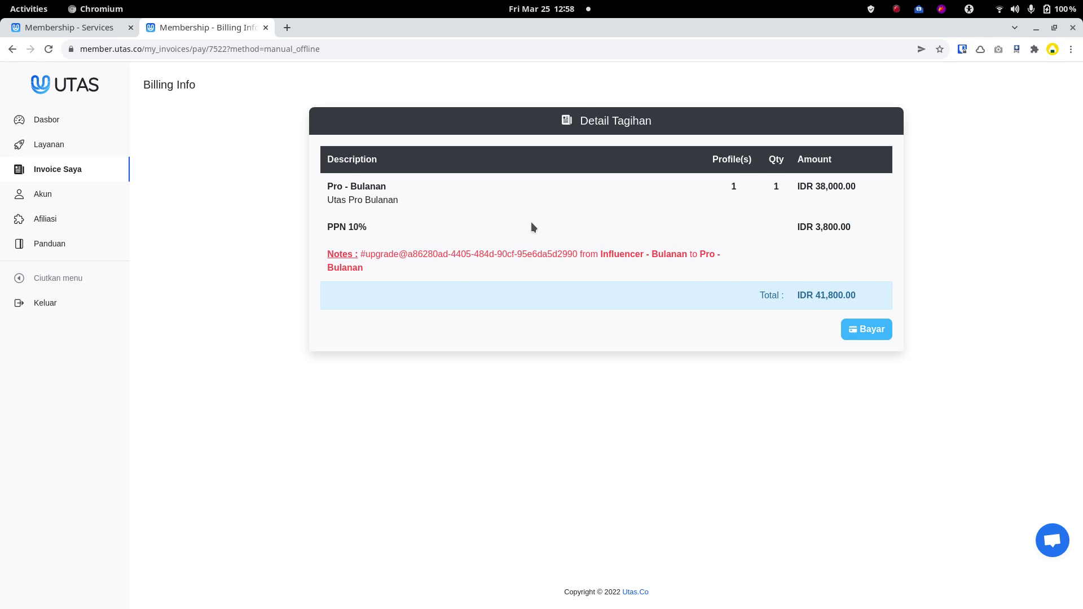
Start paying the bill and add a Bank Mandiri account with its account number and the account holder's name.
left_click(869, 333)
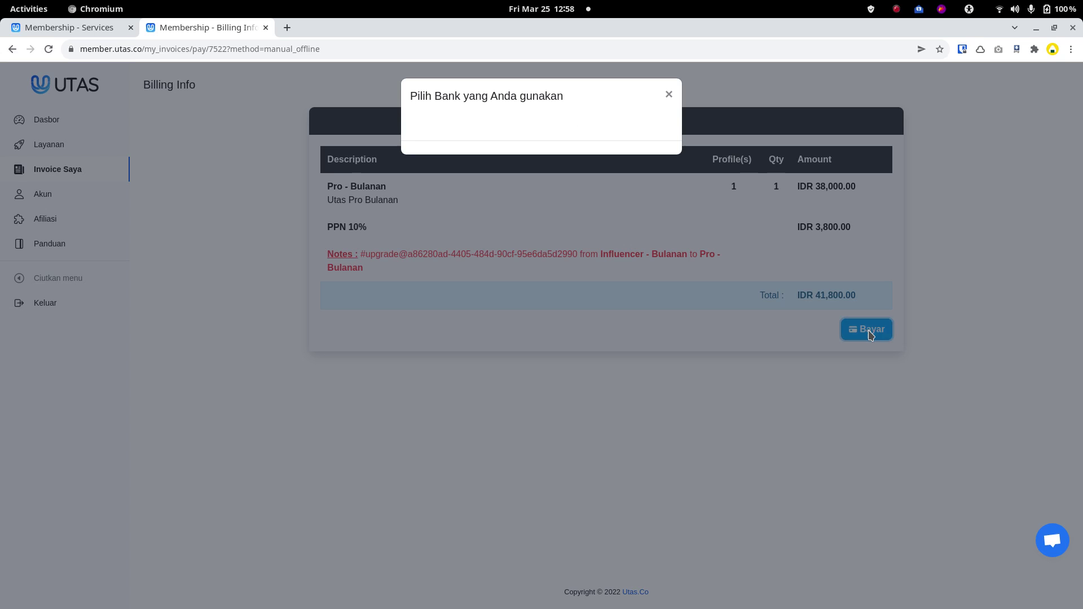
left_click(572, 138)
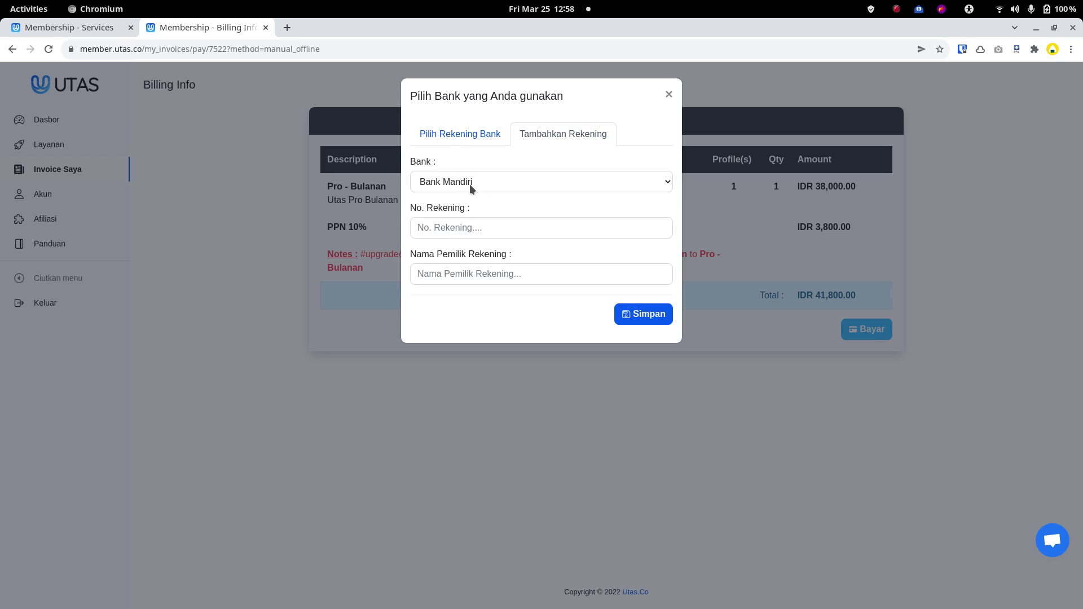
left_click(443, 228)
type("123")
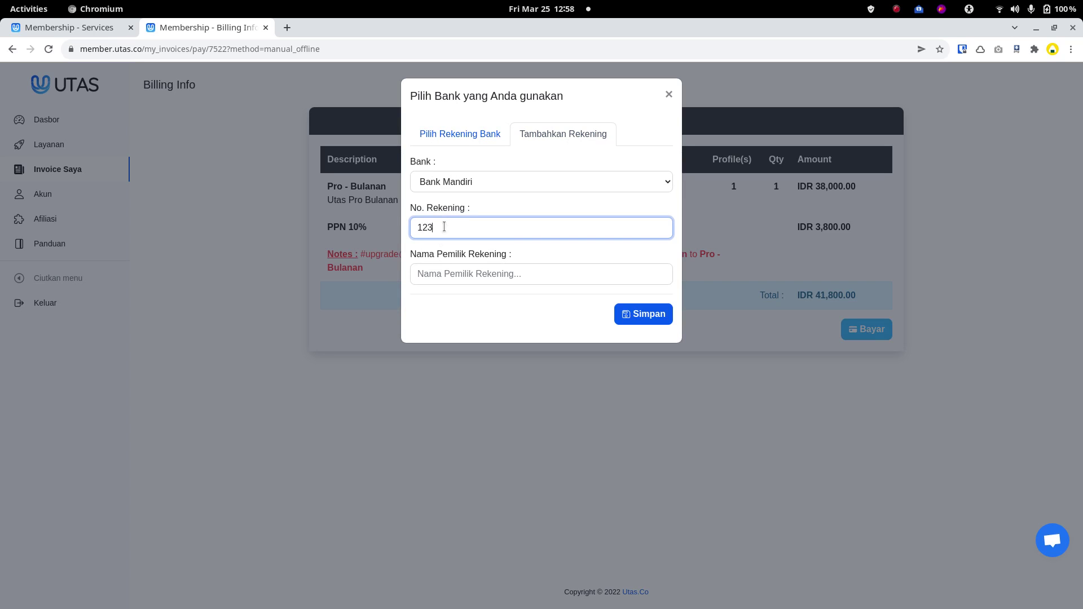
type("456789")
left_click(468, 279)
type("rida")
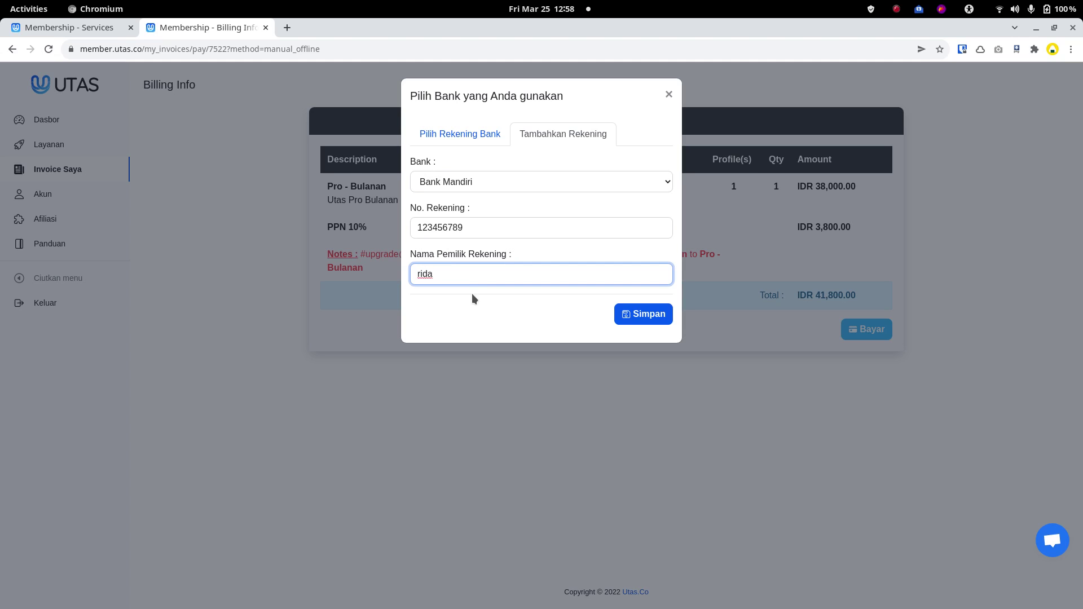
left_click(632, 314)
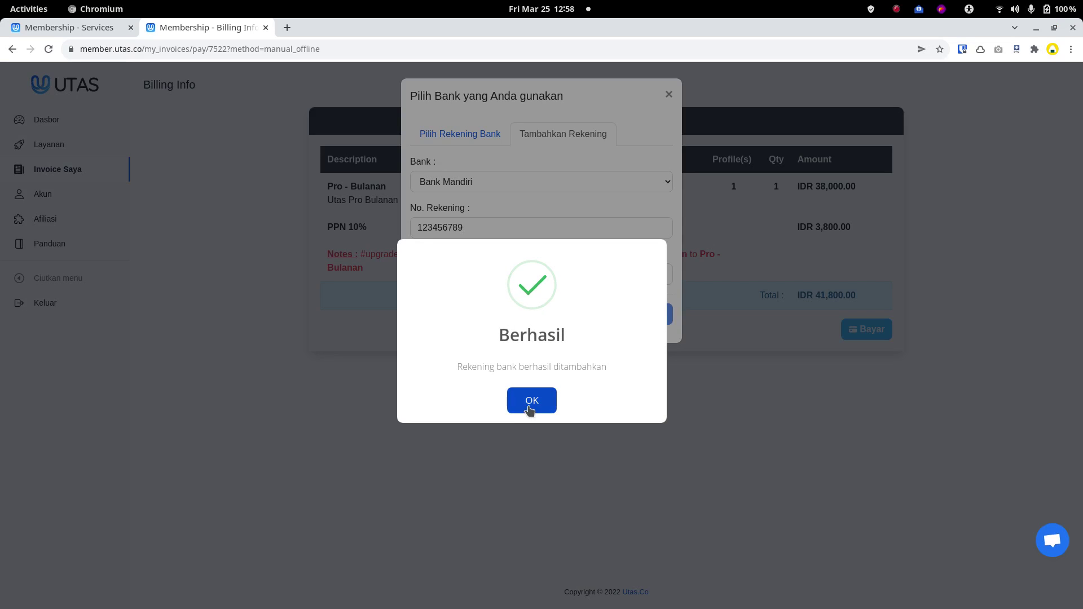
left_click(528, 407)
Pay the bill by bank transfer with the saved Mandiri account.
left_click(471, 136)
left_click(654, 243)
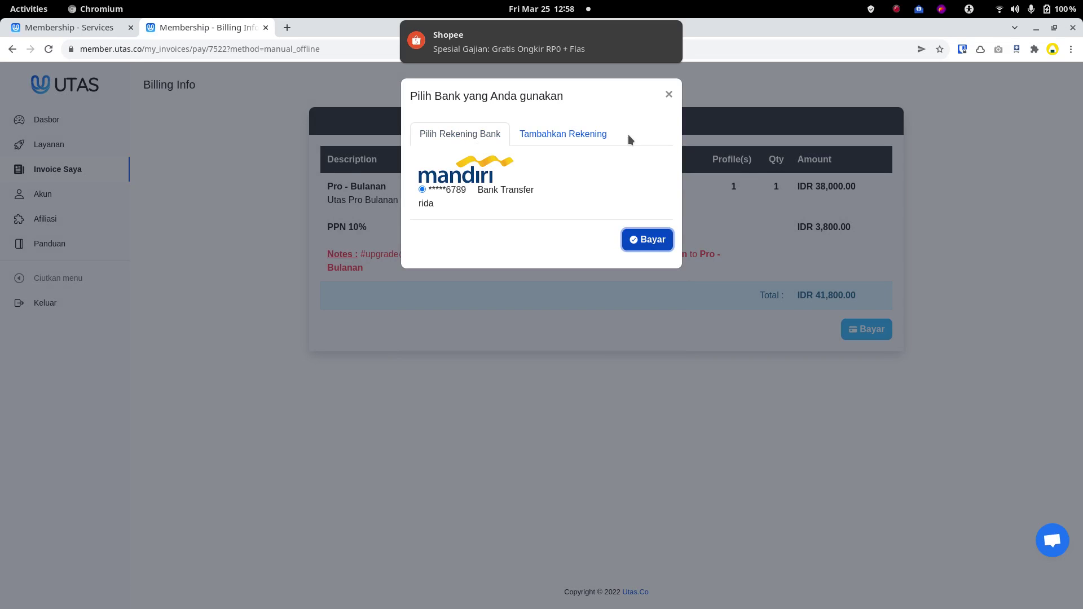
left_click(670, 34)
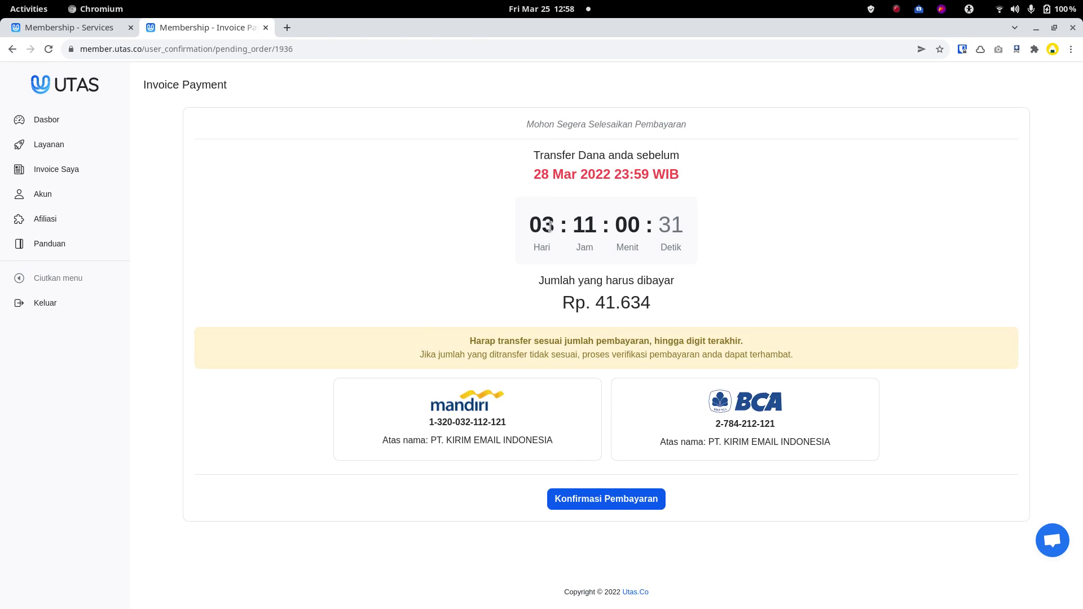
Review the exact amount to transfer and the Mandiri and BCA destination accounts on the invoice payment page.
left_click_drag(594, 299, 662, 300)
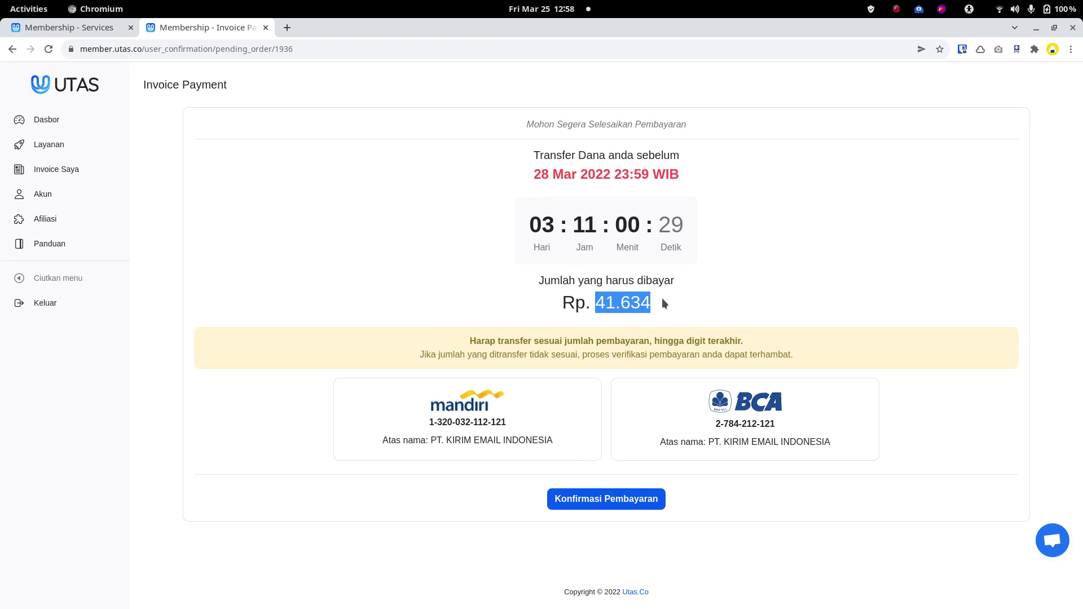
left_click_drag(563, 299, 679, 303)
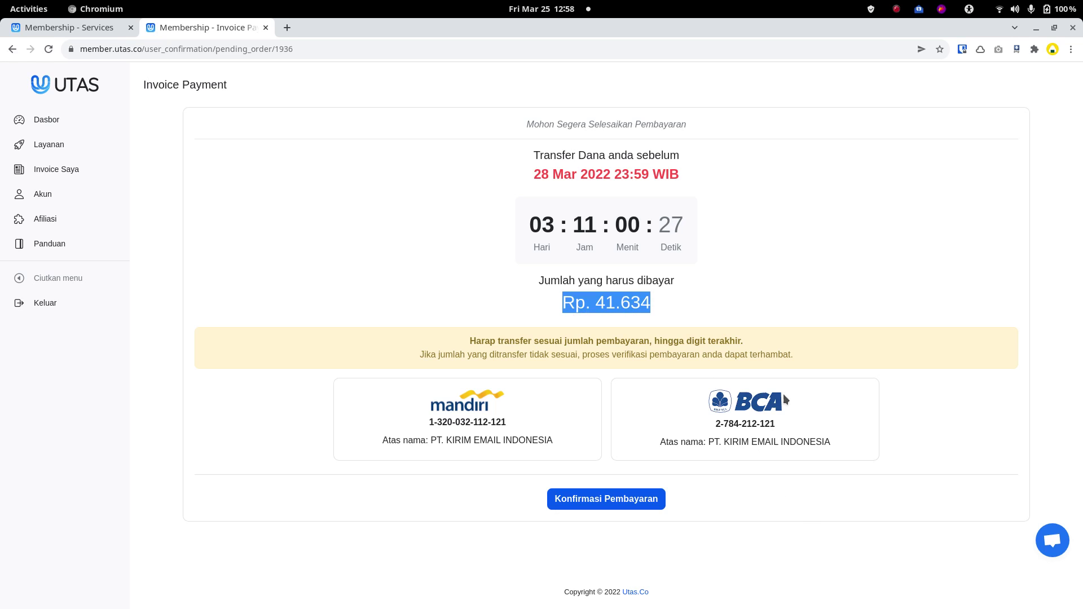
left_click_drag(426, 422, 504, 422)
left_click_drag(714, 424, 800, 425)
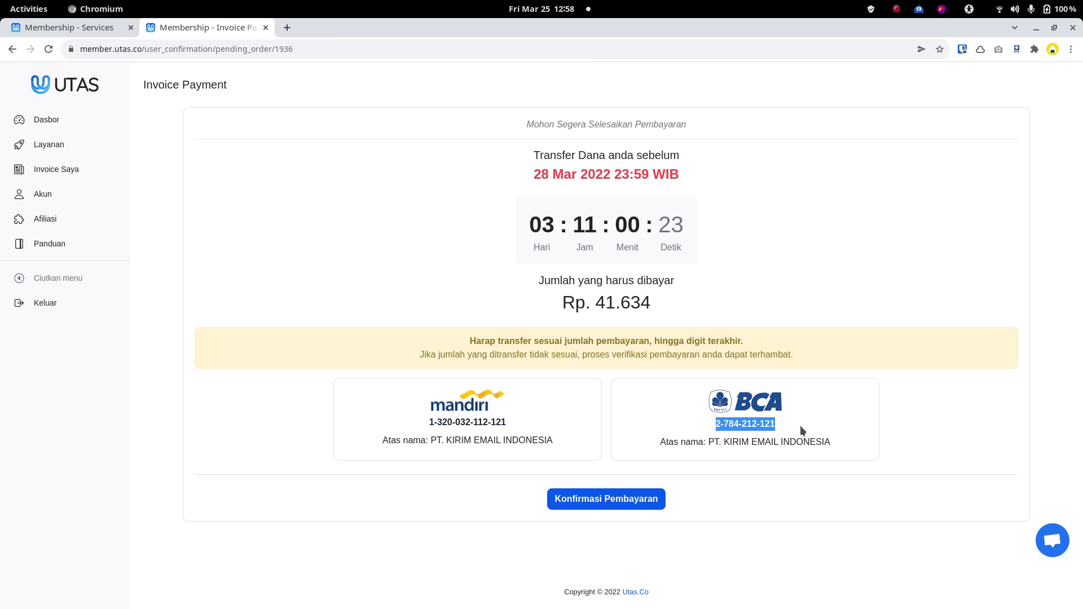
left_click(462, 444)
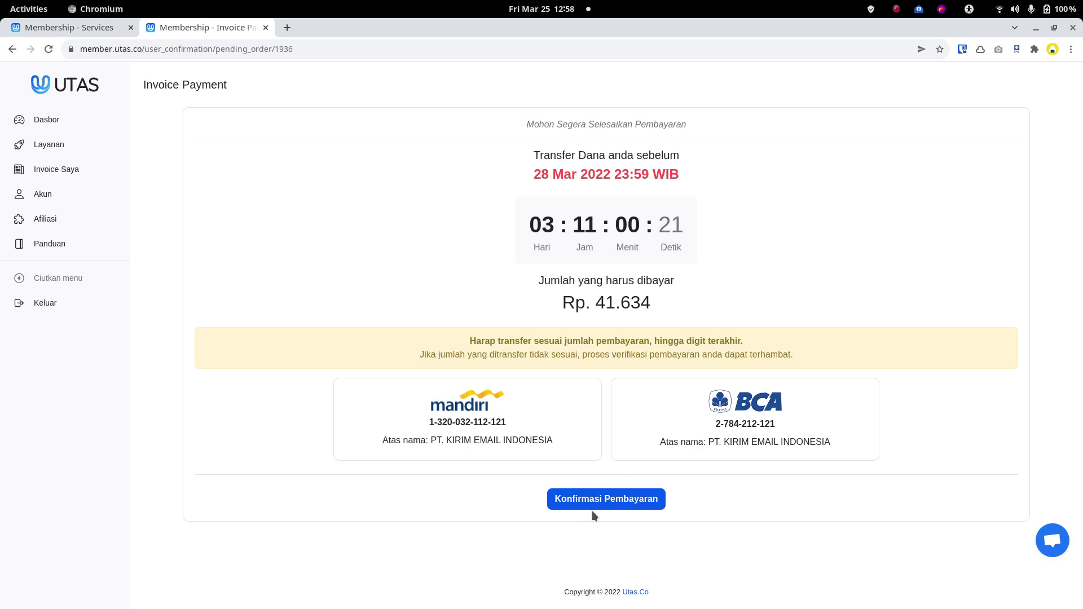